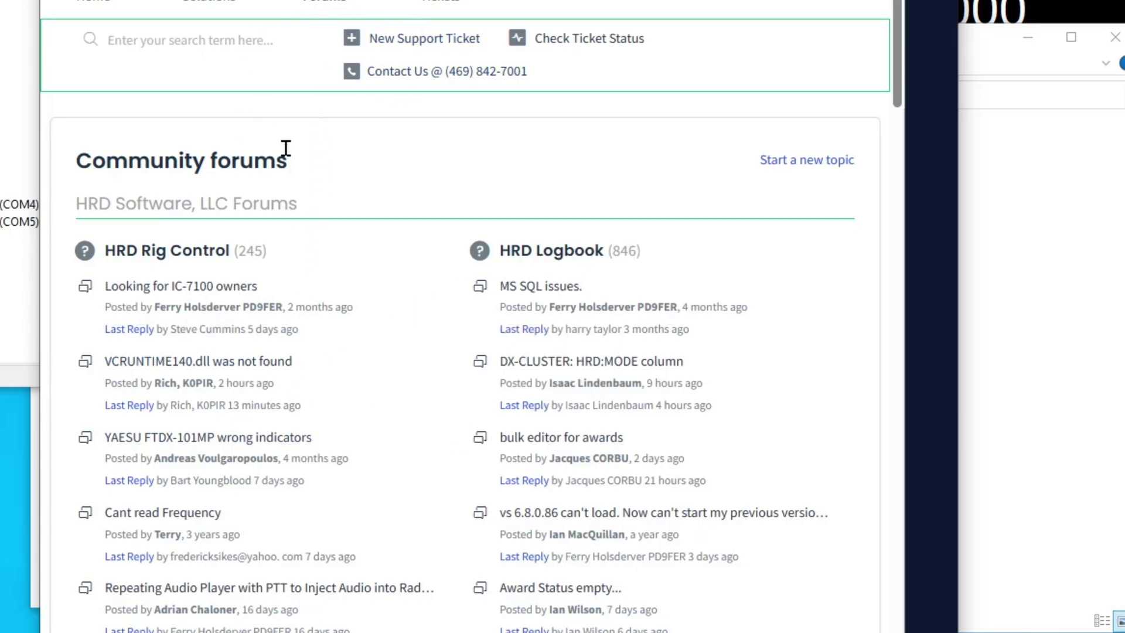
- Open the 'VCRUNTIME140.dll was not found' topic and download vc_redist.x86.exe from the first reply
{"action": "left_click", "coordinate": [173, 362]}
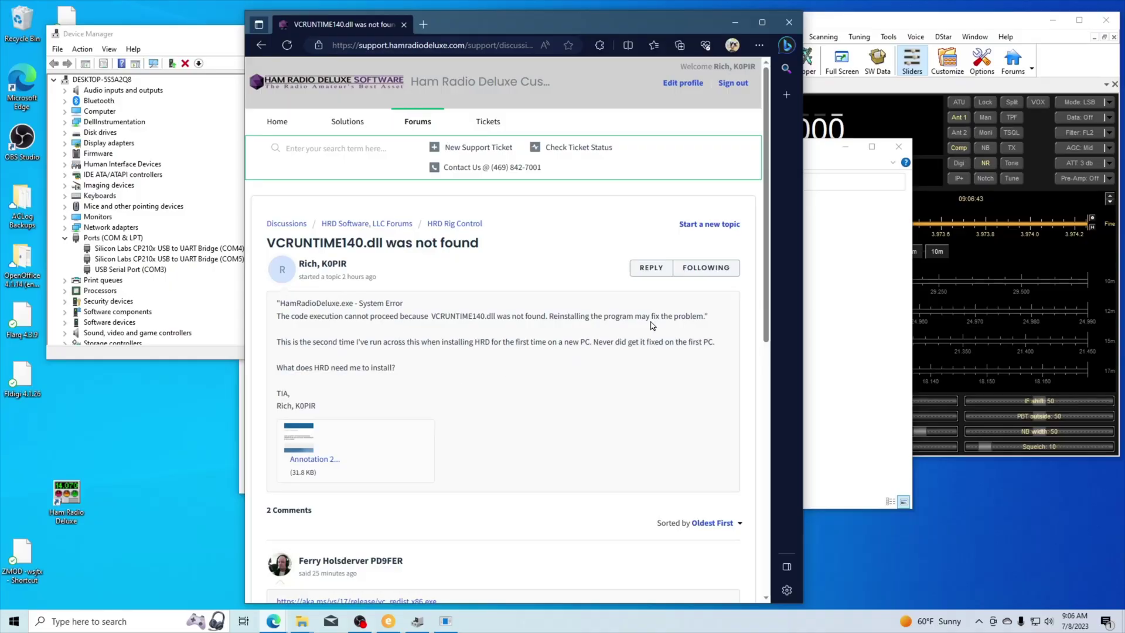
{"action": "left_click_drag", "start_coordinate": [763, 293], "coordinate": [760, 390]}
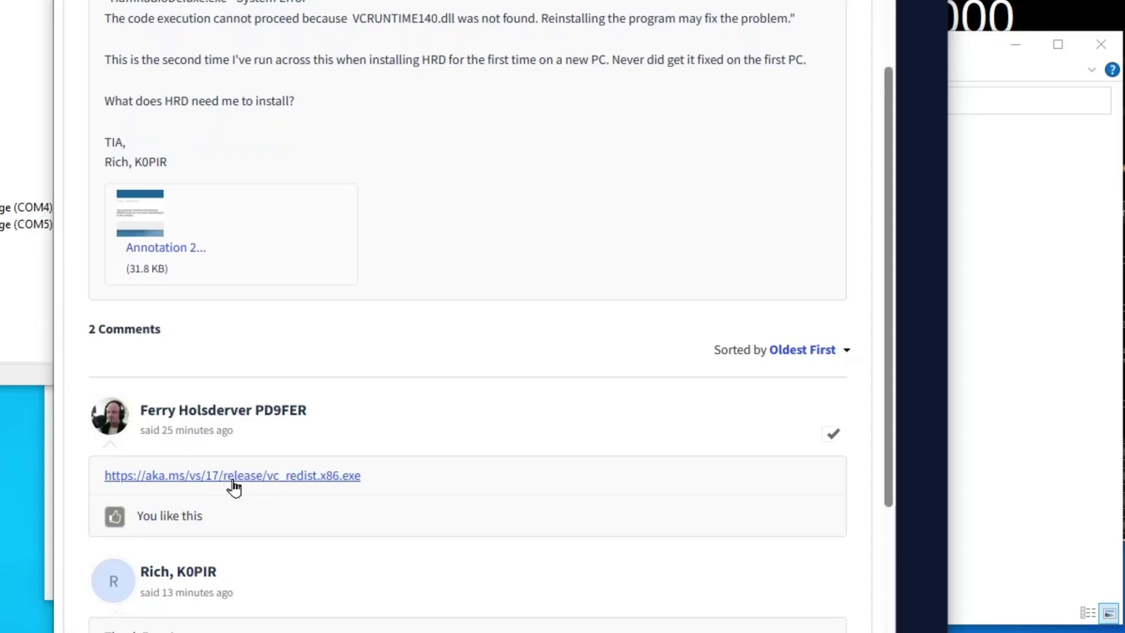
{"action": "left_click", "coordinate": [233, 476]}
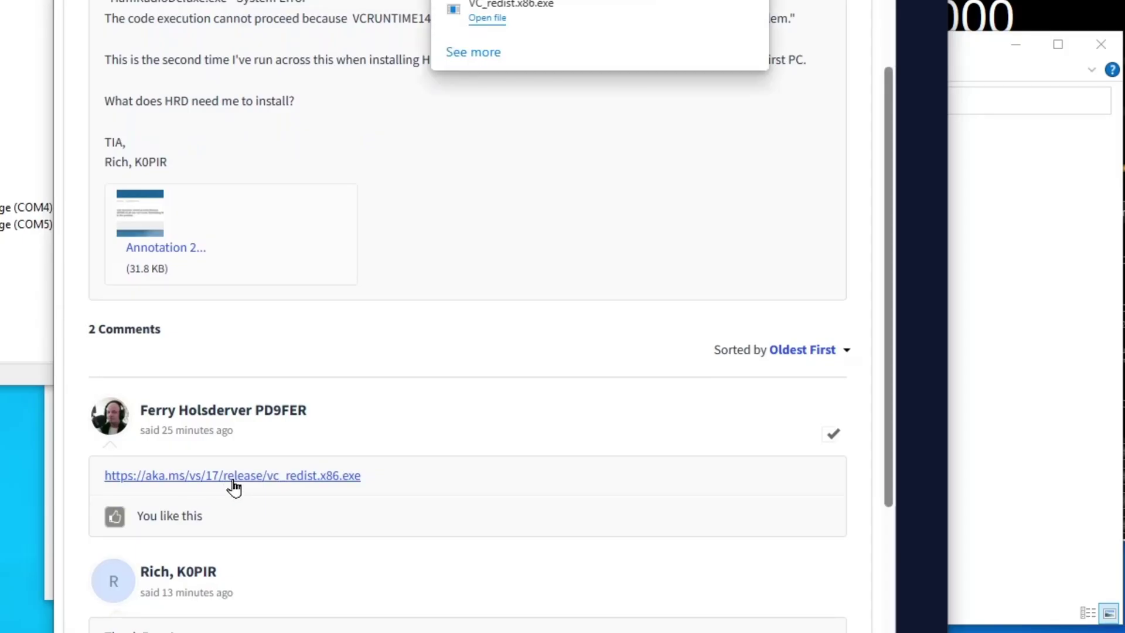
- Launch the downloaded VC_redist.x86.exe installer and minimize the browser
{"action": "left_click", "coordinate": [522, 4]}
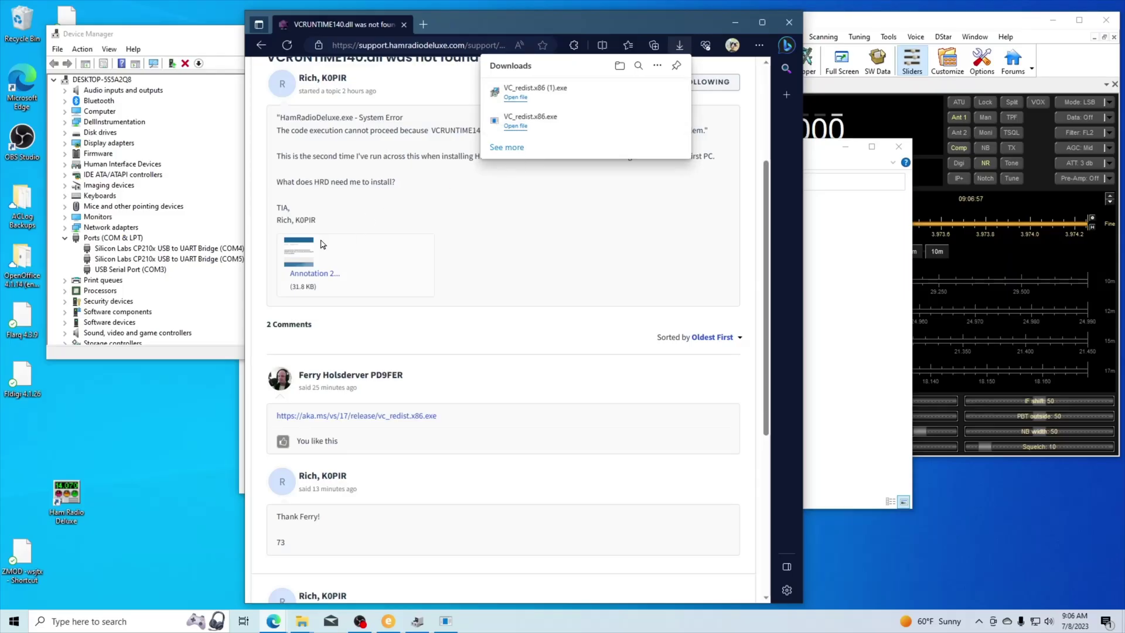
{"action": "left_click", "coordinate": [733, 24]}
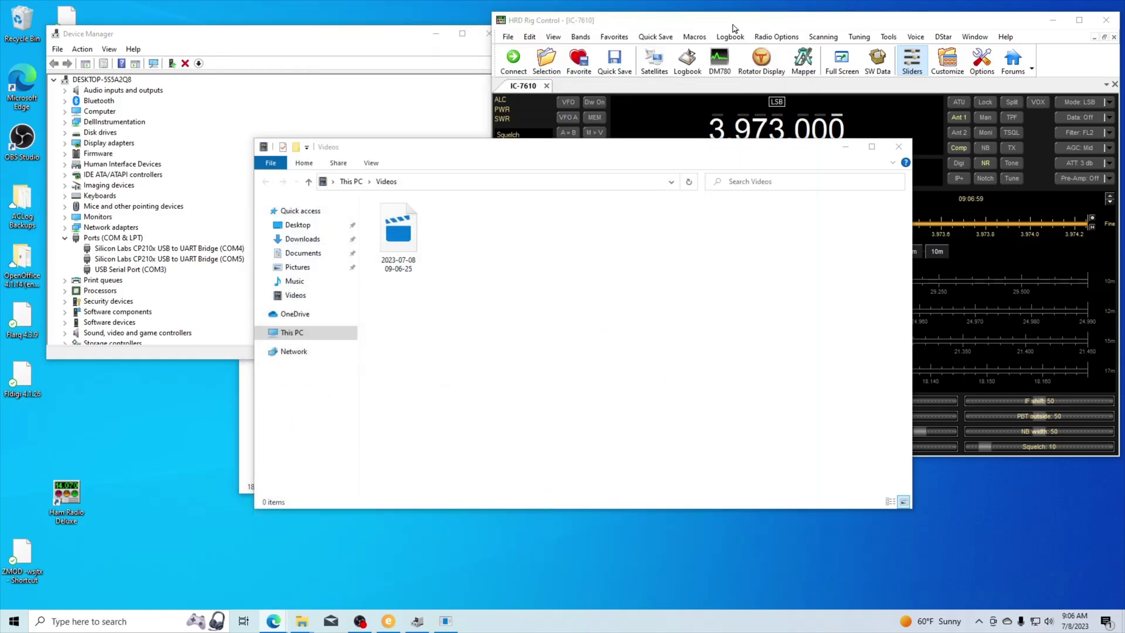
- Hide the Videos and Device Manager windows, shift Downloads left, and bring HRD Rig Control forward
{"action": "left_click", "coordinate": [842, 149]}
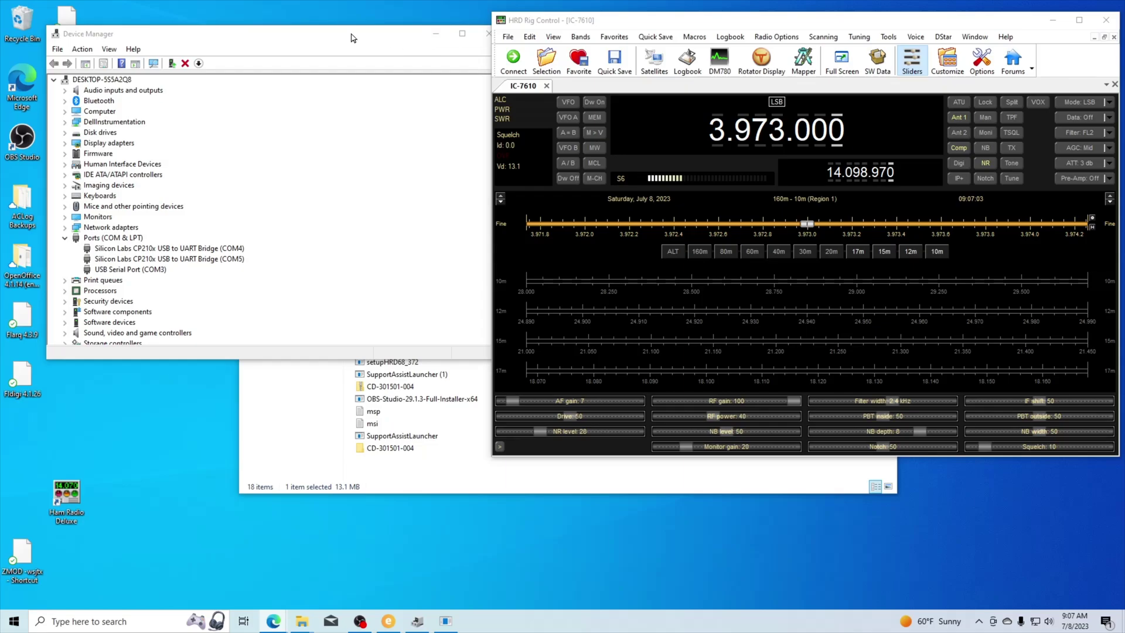
{"action": "left_click", "coordinate": [349, 34]}
{"action": "left_click", "coordinate": [435, 35]}
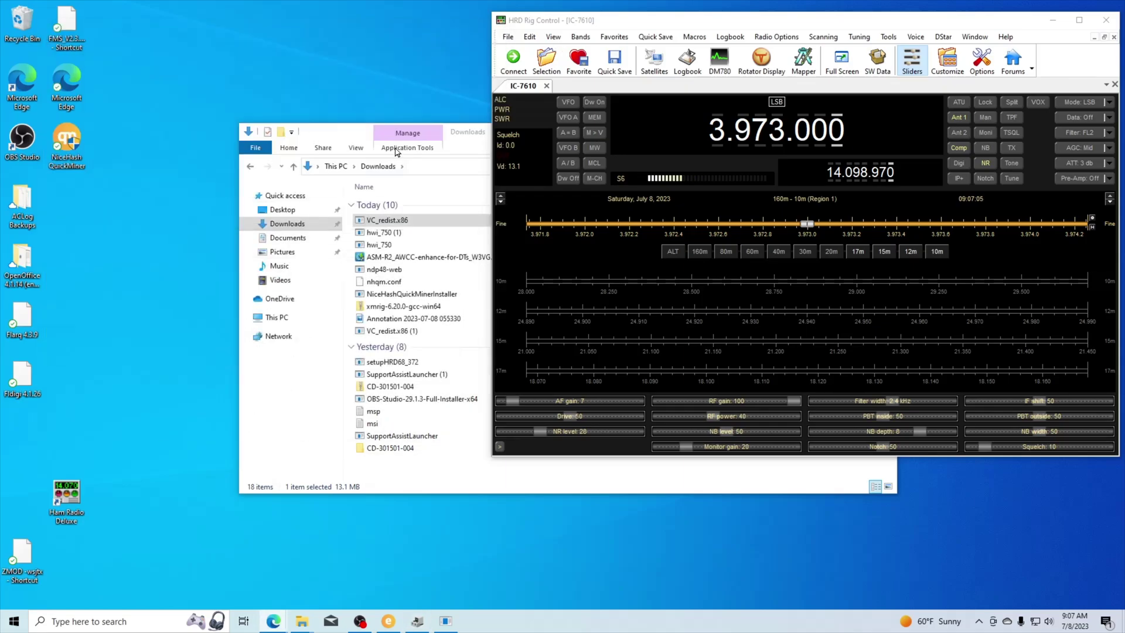
{"action": "left_click_drag", "start_coordinate": [336, 134], "coordinate": [254, 126]}
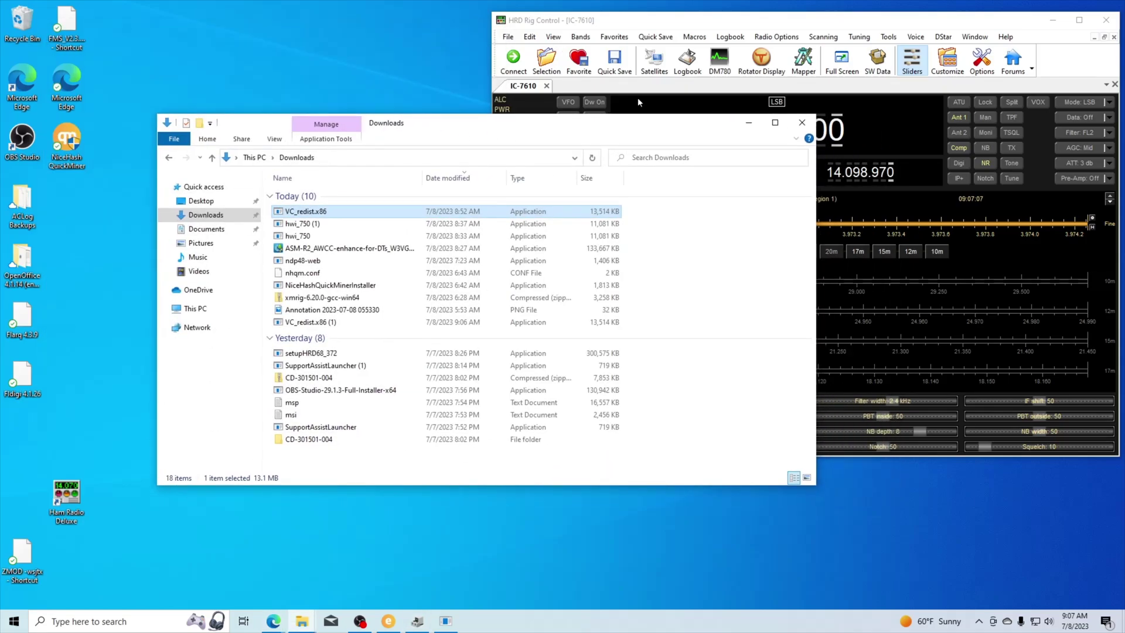
{"action": "left_click_drag", "start_coordinate": [703, 19], "coordinate": [307, 29]}
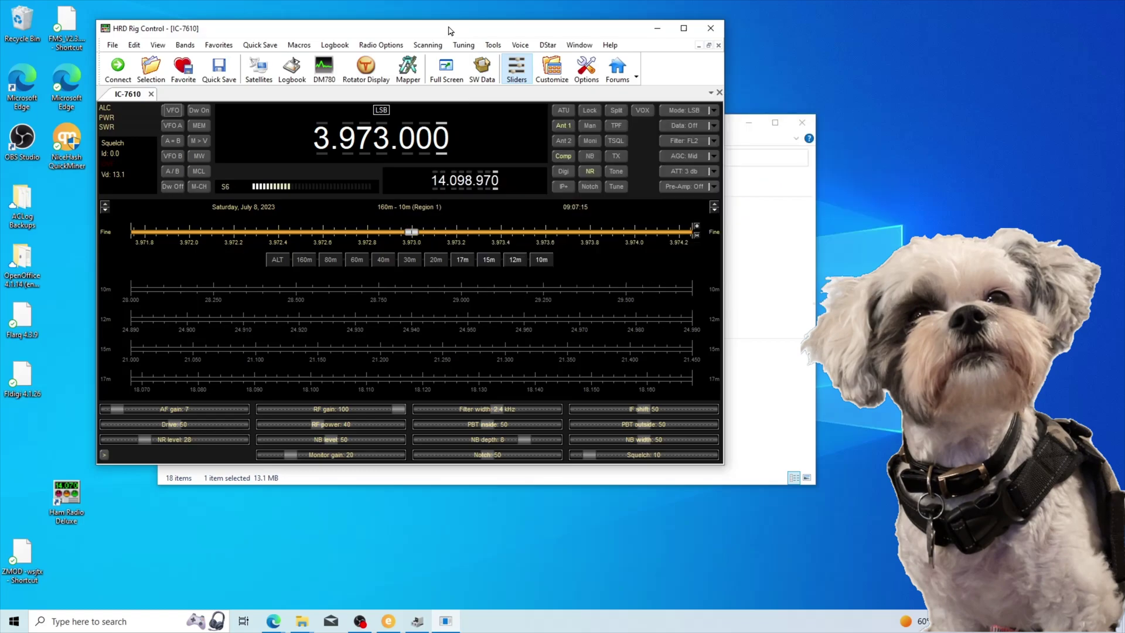
- Drag the IC-7610 HRD Rig Control window slightly lower on the desktop
{"action": "left_click_drag", "start_coordinate": [448, 30], "coordinate": [452, 61]}
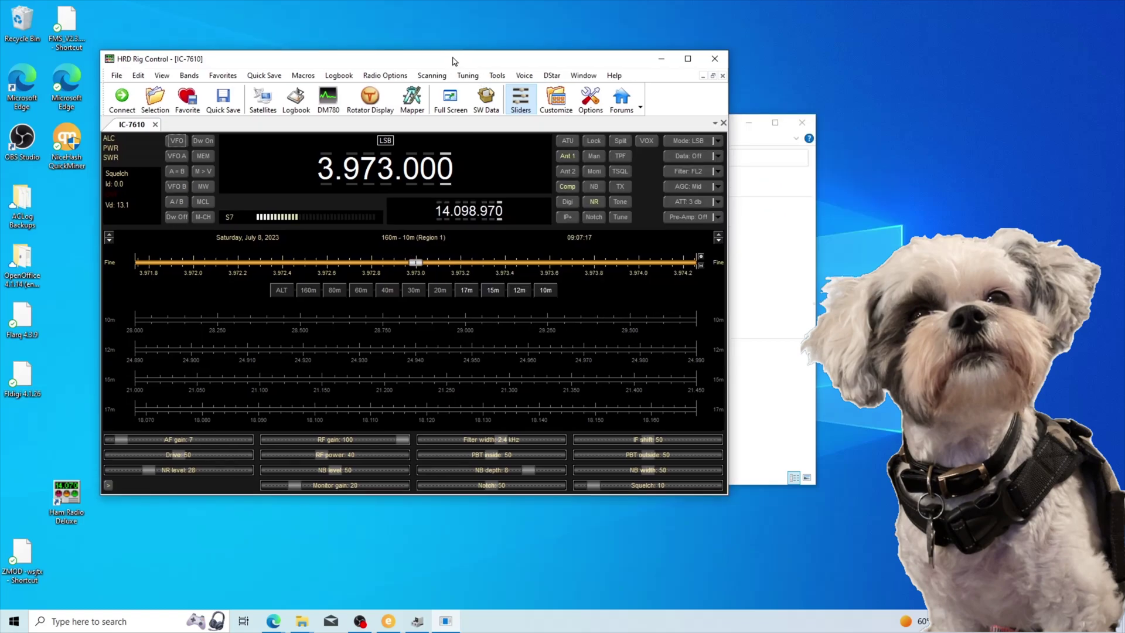